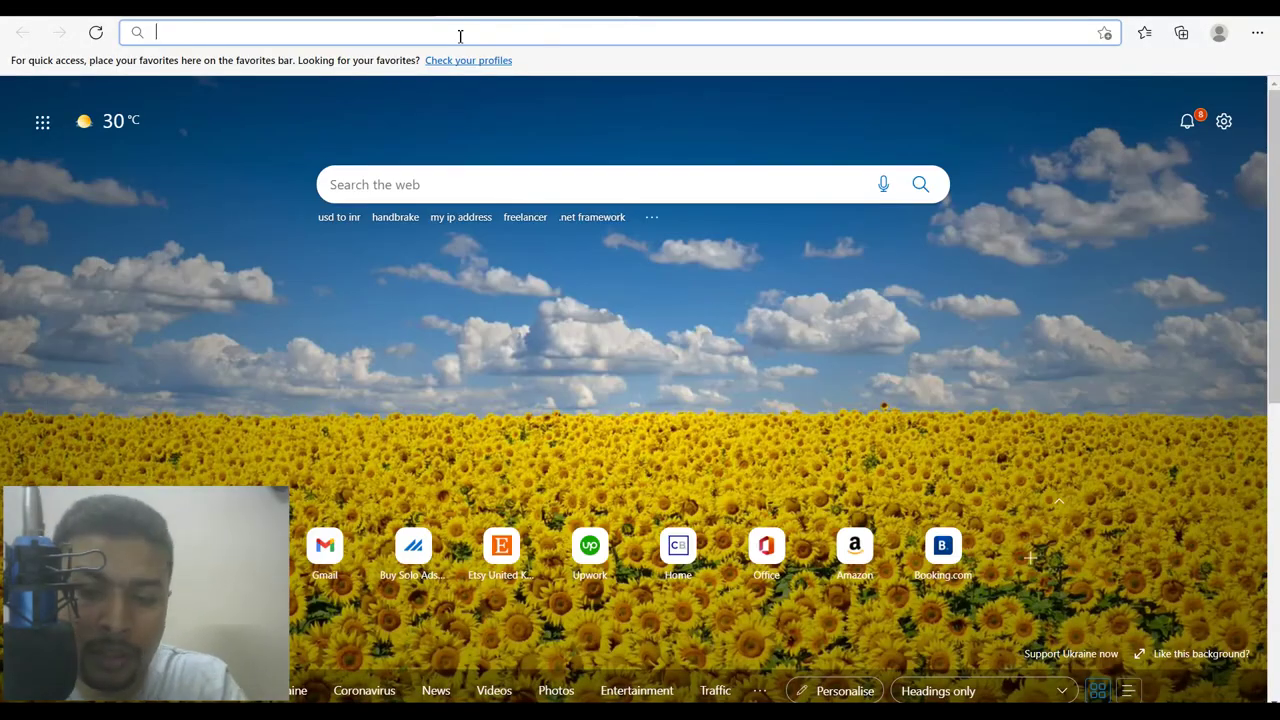
Open the Microsoft website at microsoft.com.
text(micro)
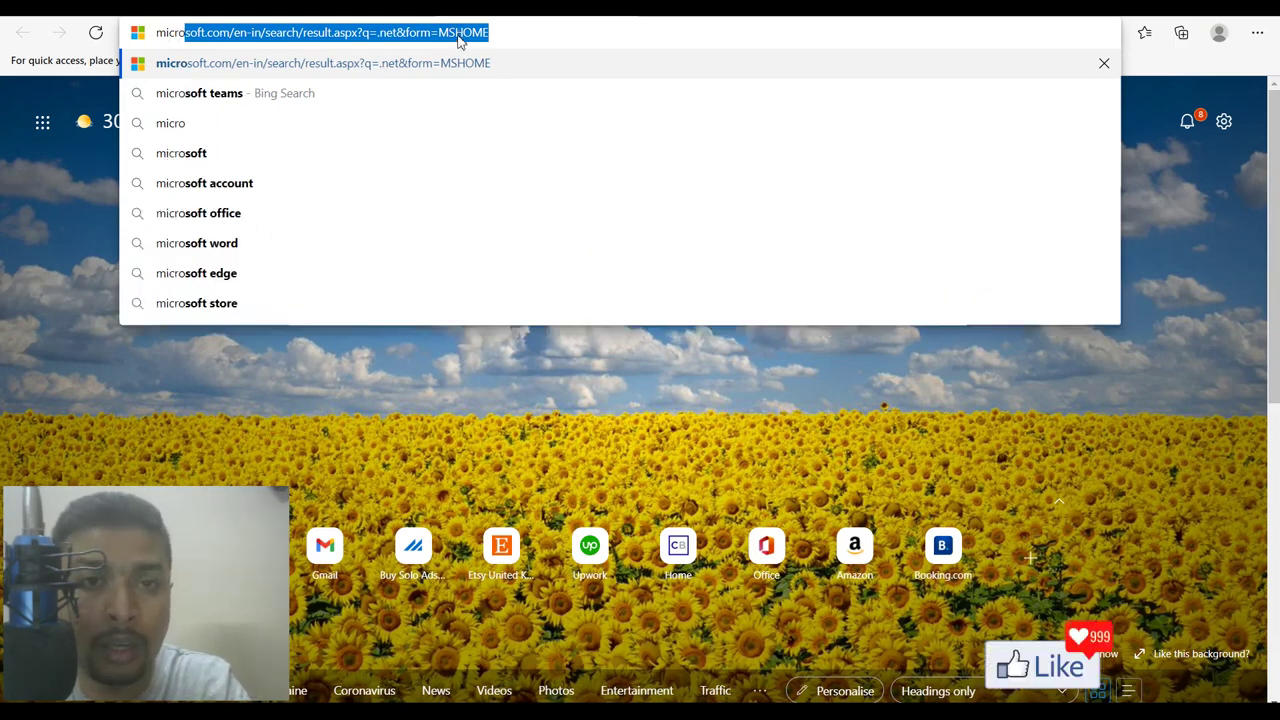
text(soft)
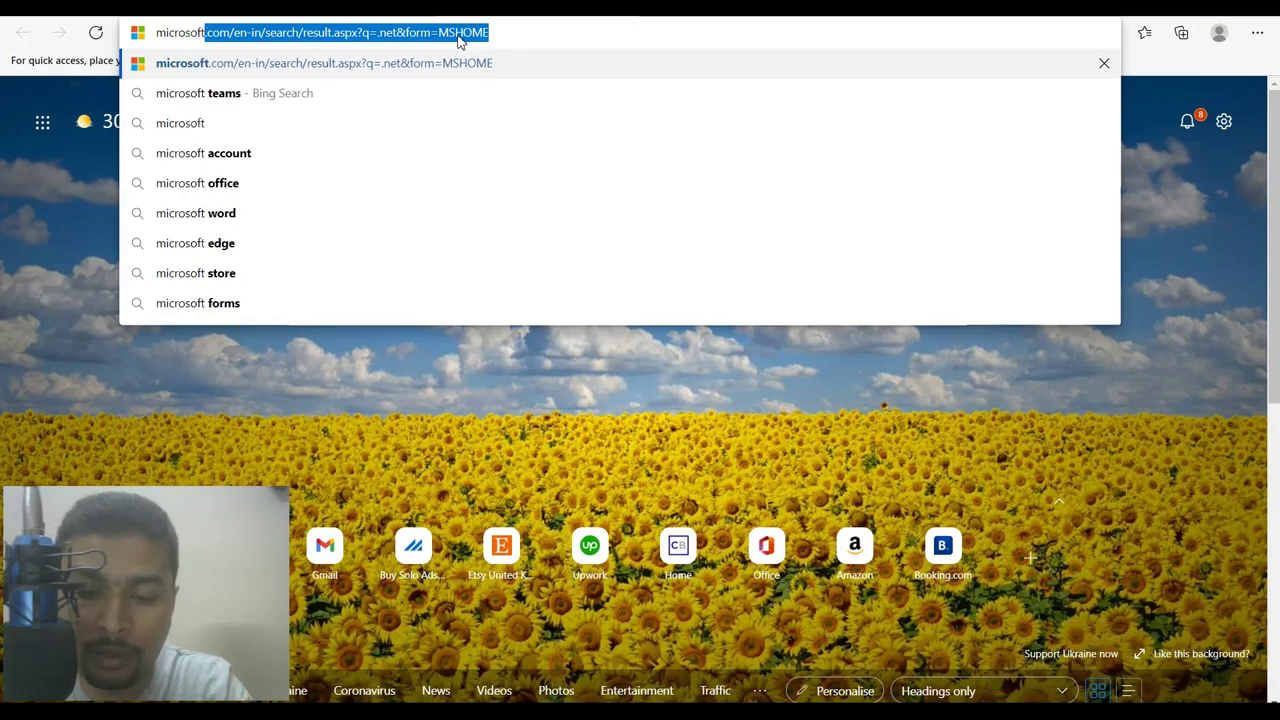
text(.com/)
click(133, 173)
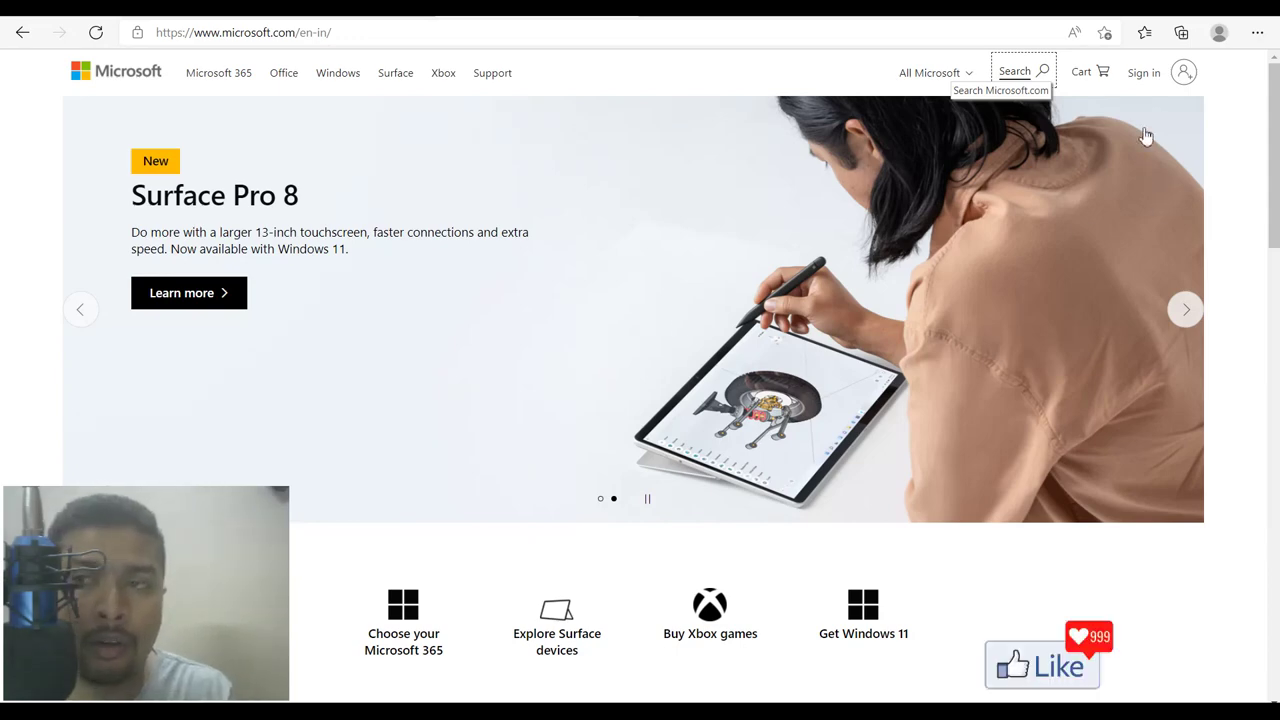
Search the Microsoft site for ".net" and look through the results and related searches for a download.
click(1040, 76)
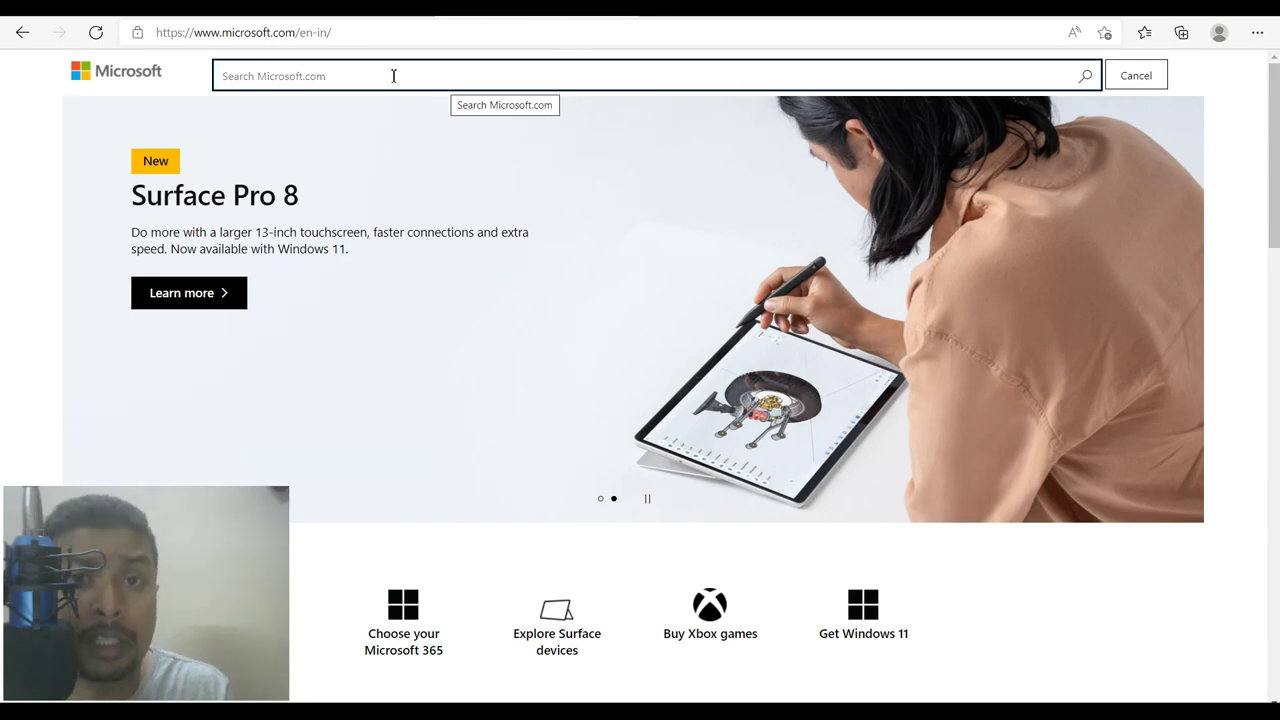
text(.net)
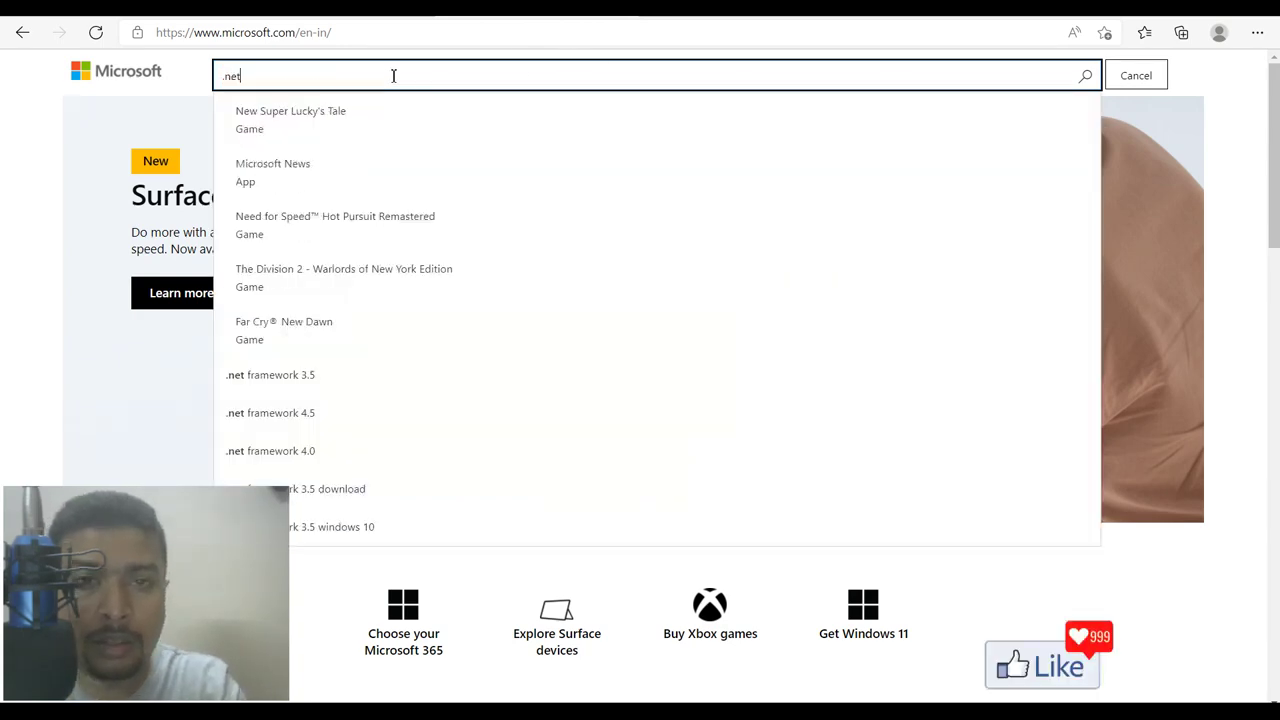
key(Return)
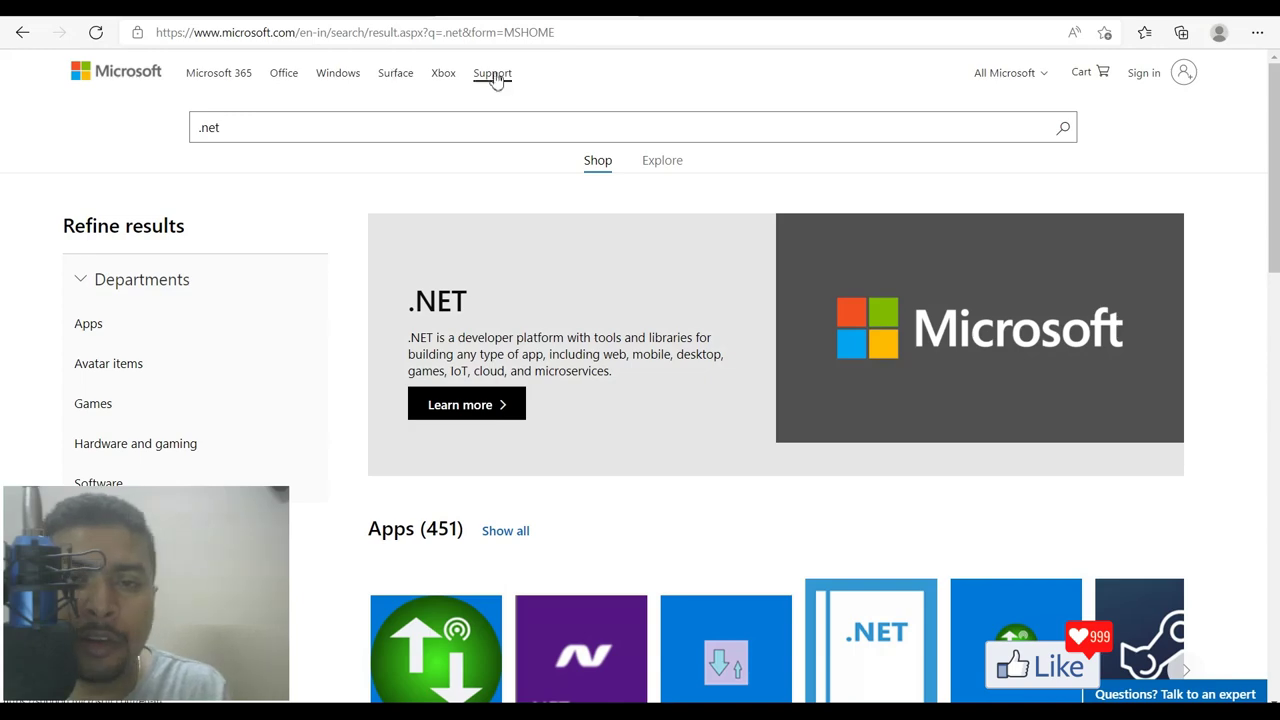
scroll(492, 352, down, 10)
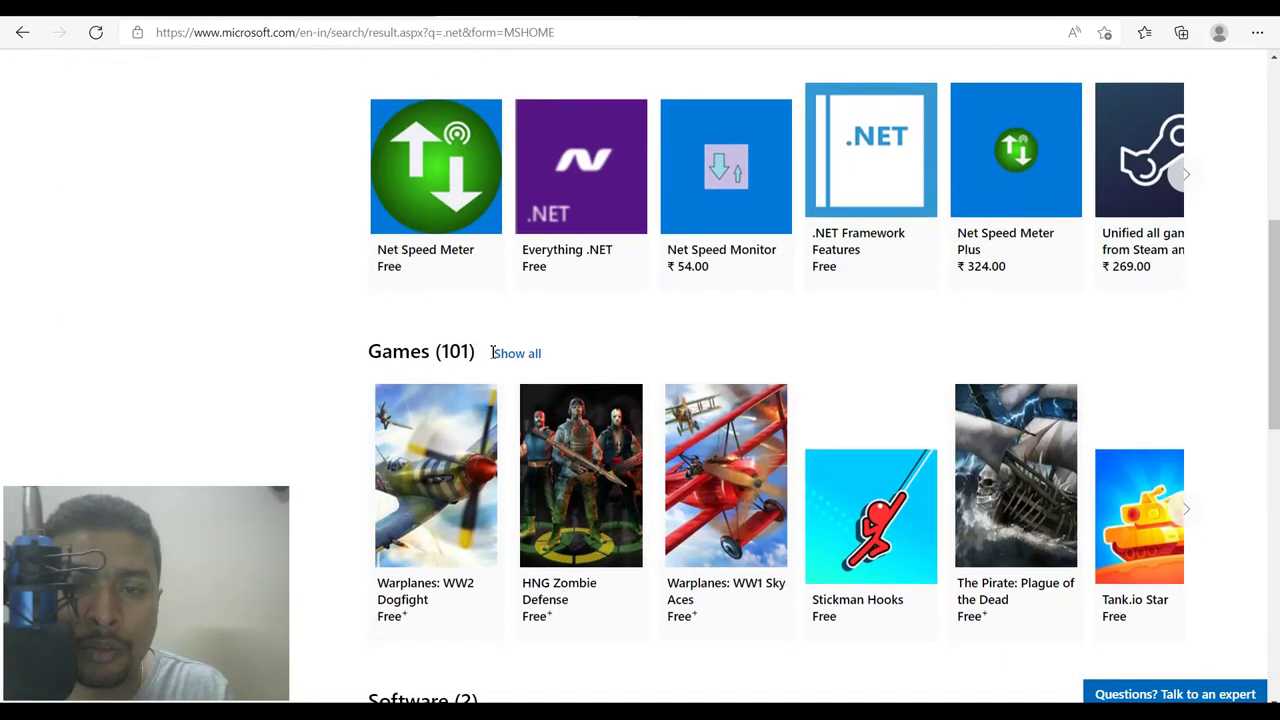
scroll(492, 352, down, 3)
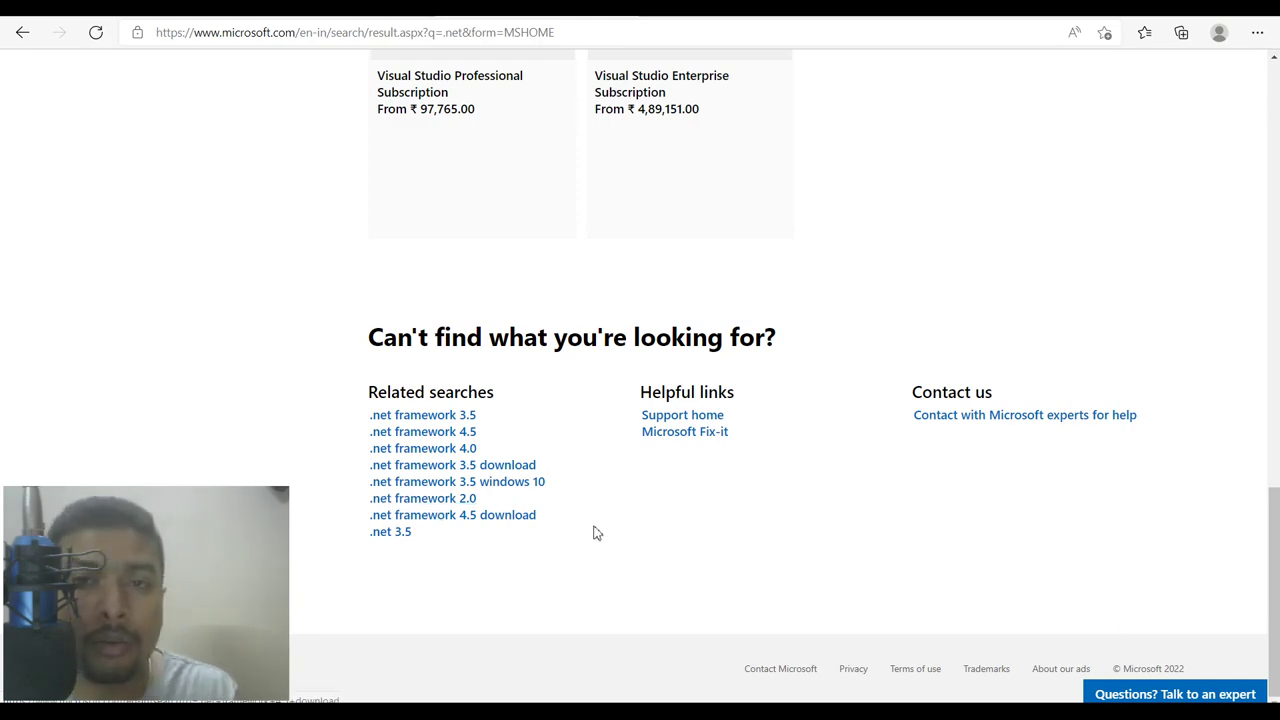
scroll(594, 531, up, 8)
scroll(594, 531, up, 6)
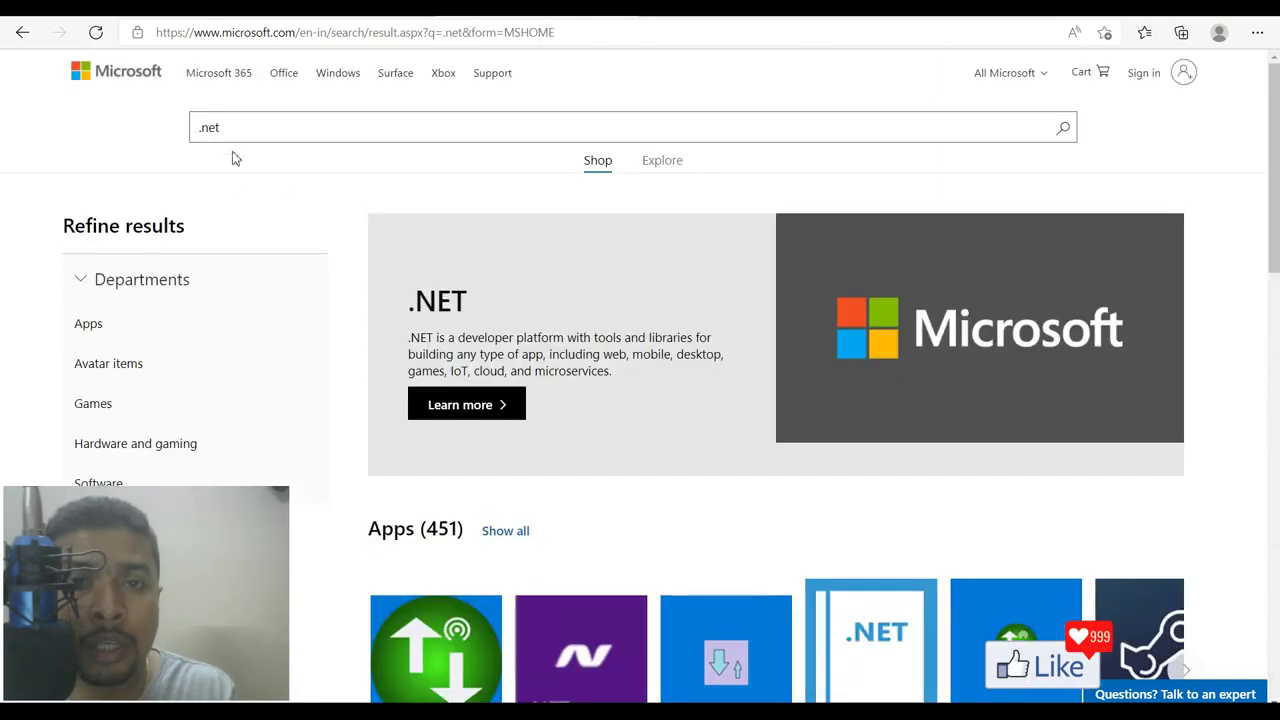
Search the web for "download .net 6.0.1" in a new browser tab.
key(ctrl+t)
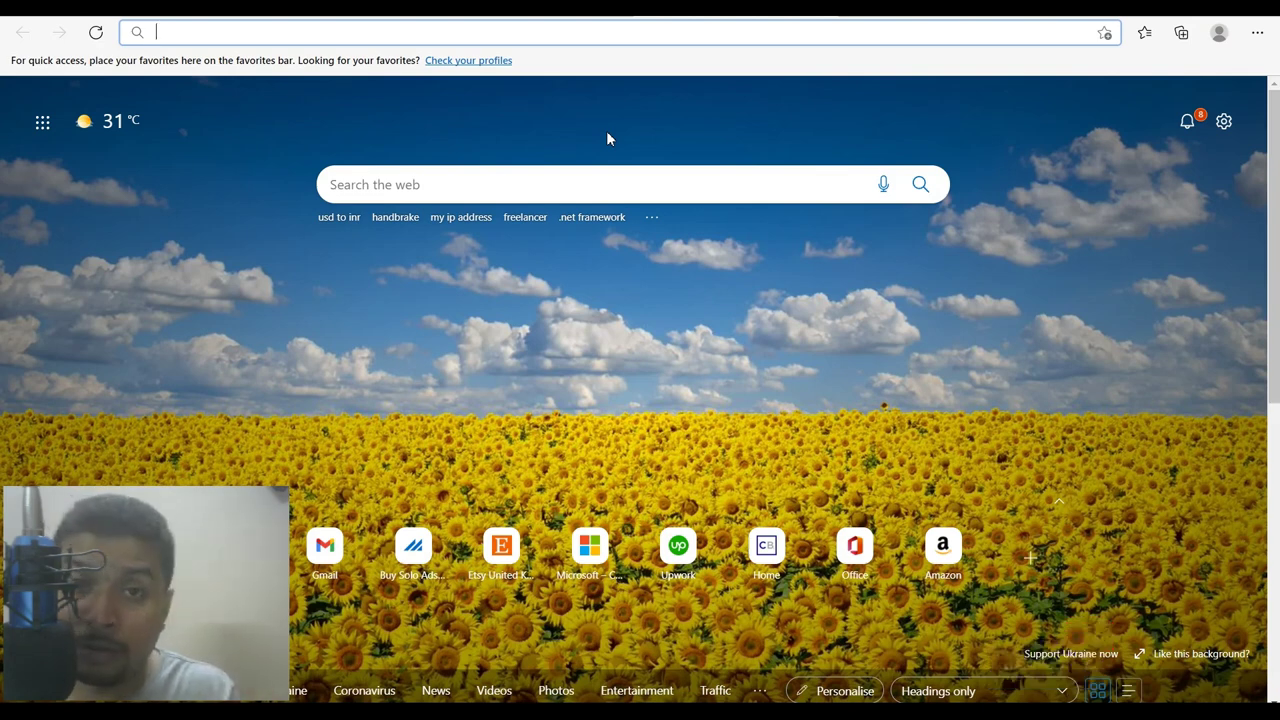
click(411, 194)
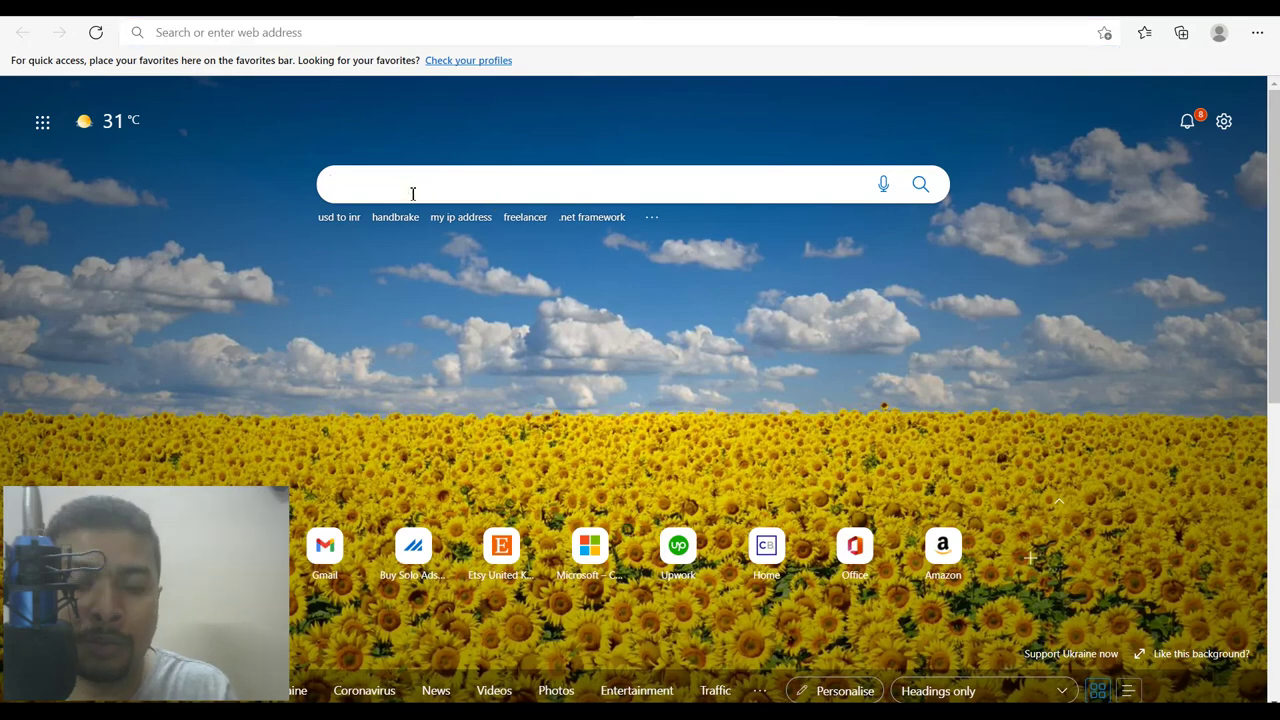
text(do)
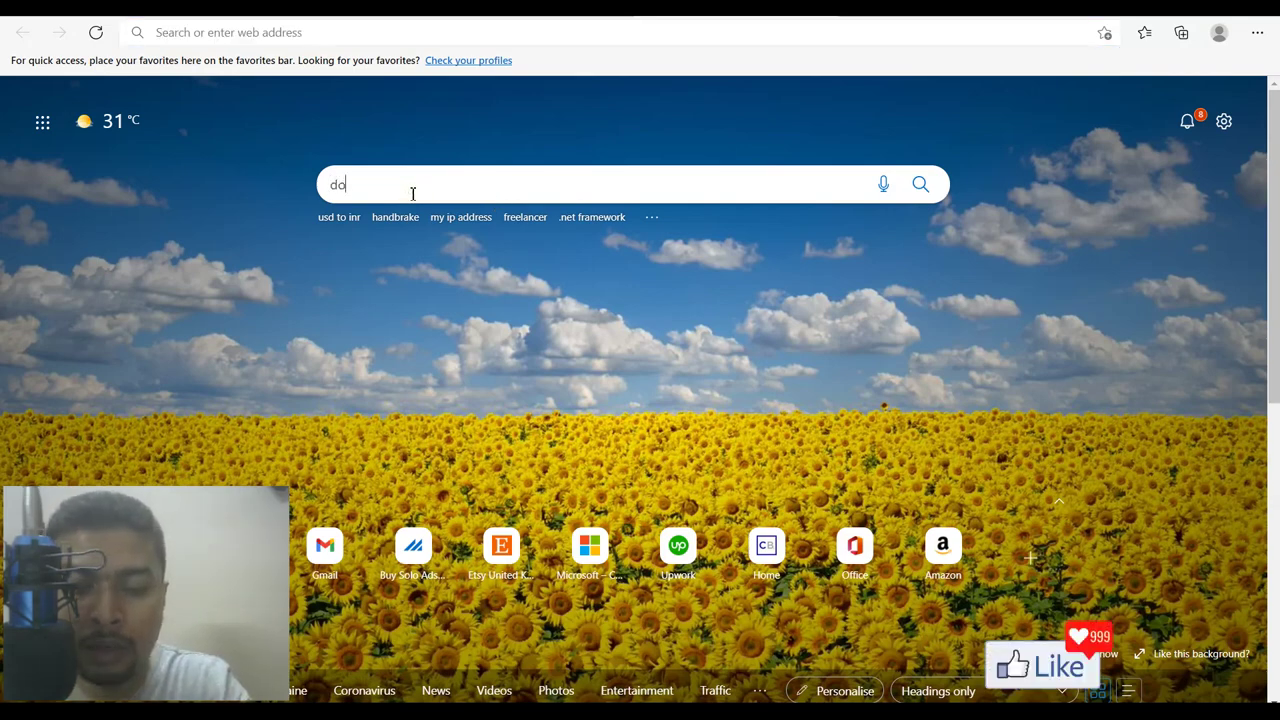
text(wnload .net)
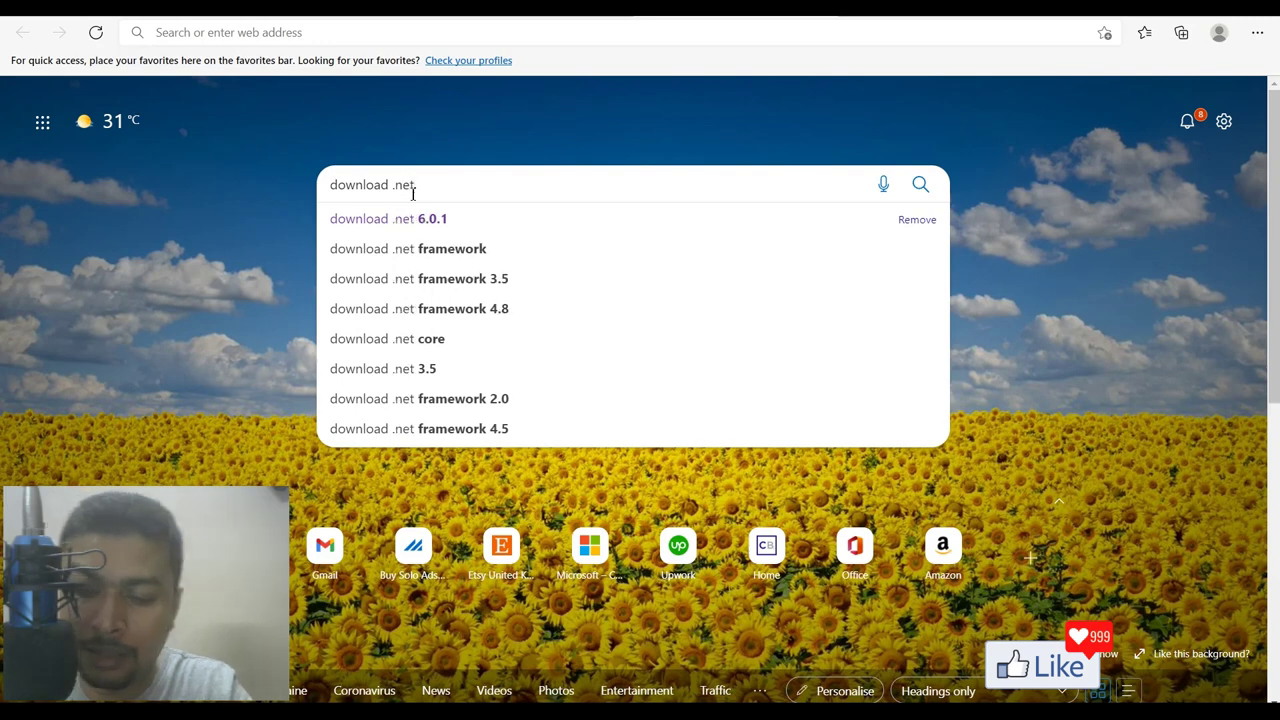
text( 0.)
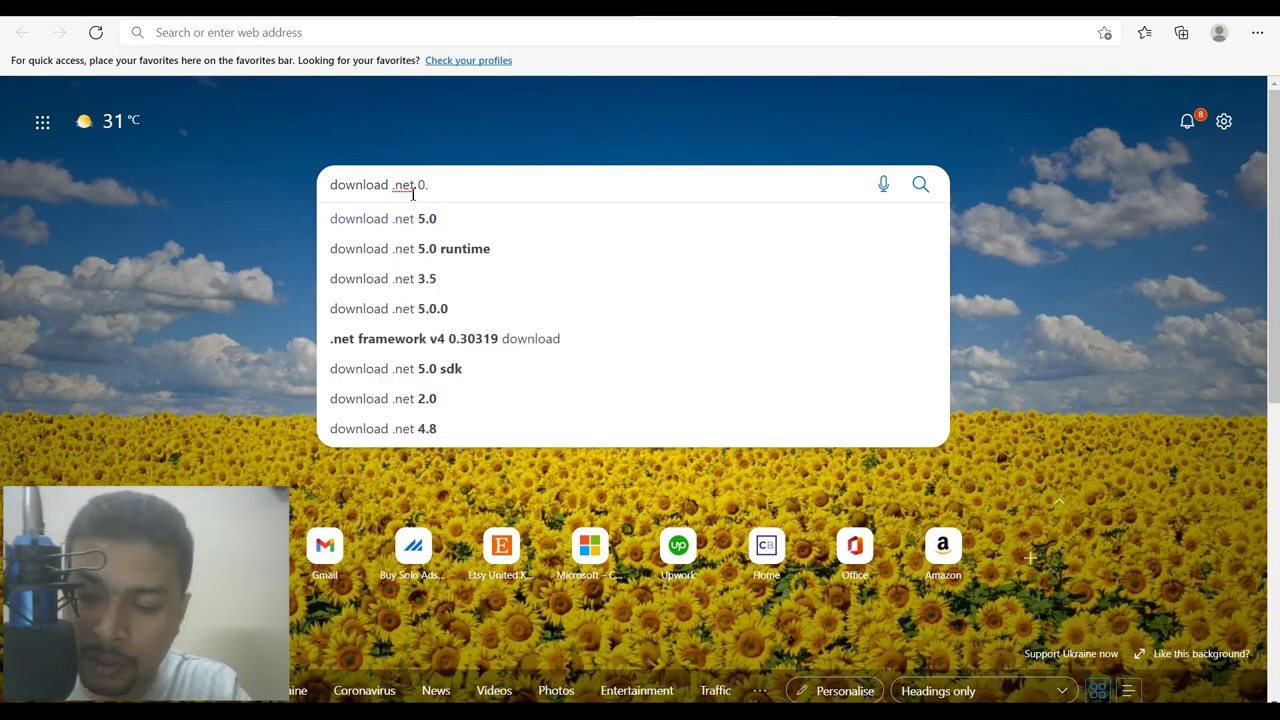
key(BackSpace)
key(BackSpace)
key(BackSpace)
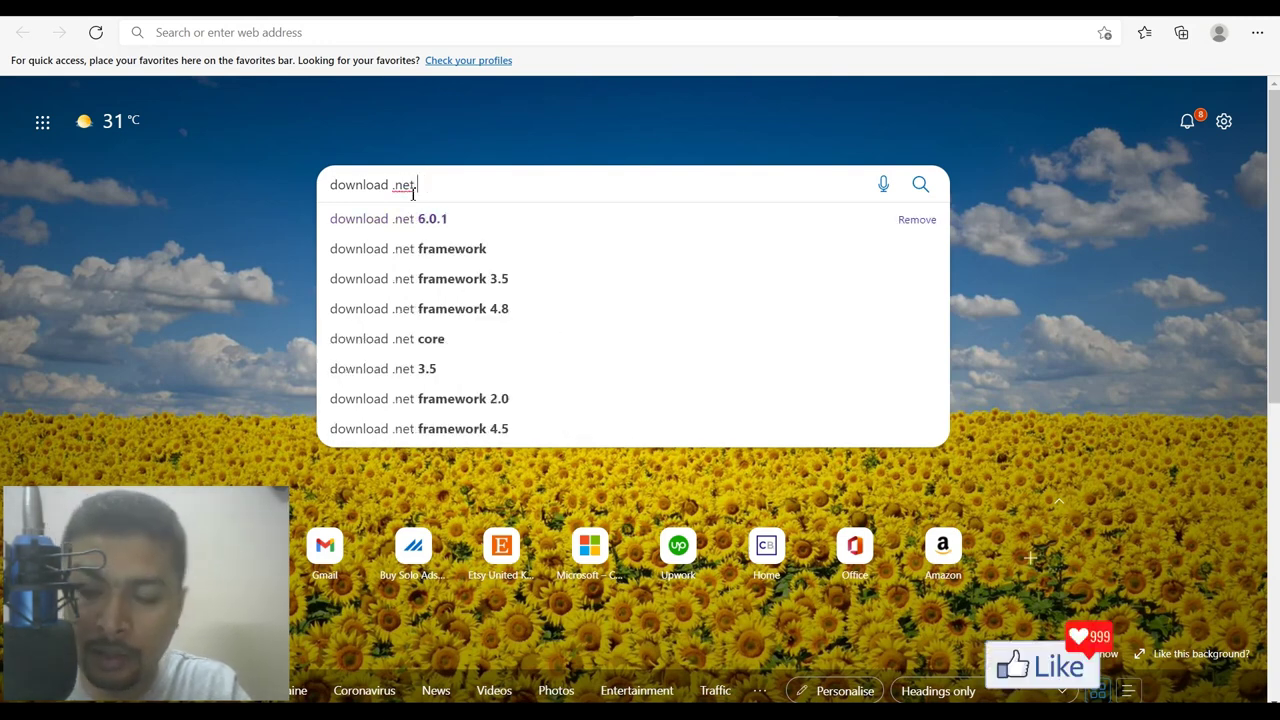
text(6.)
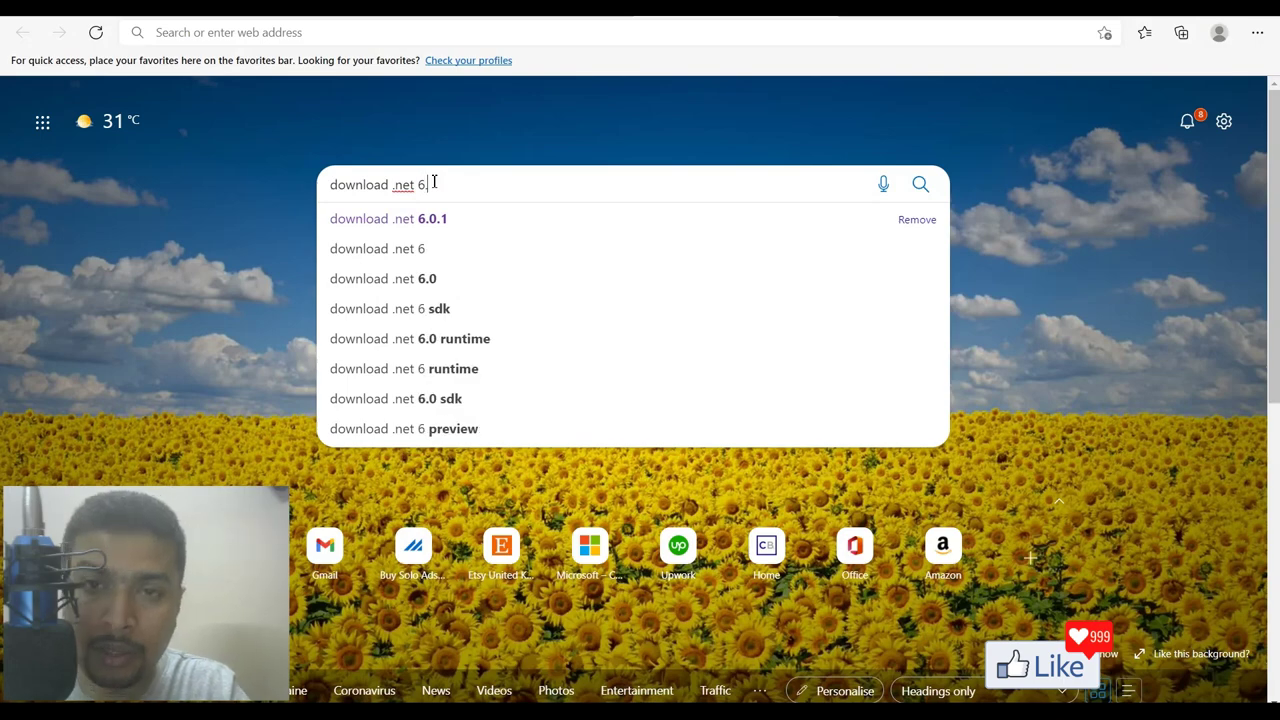
text(0.1)
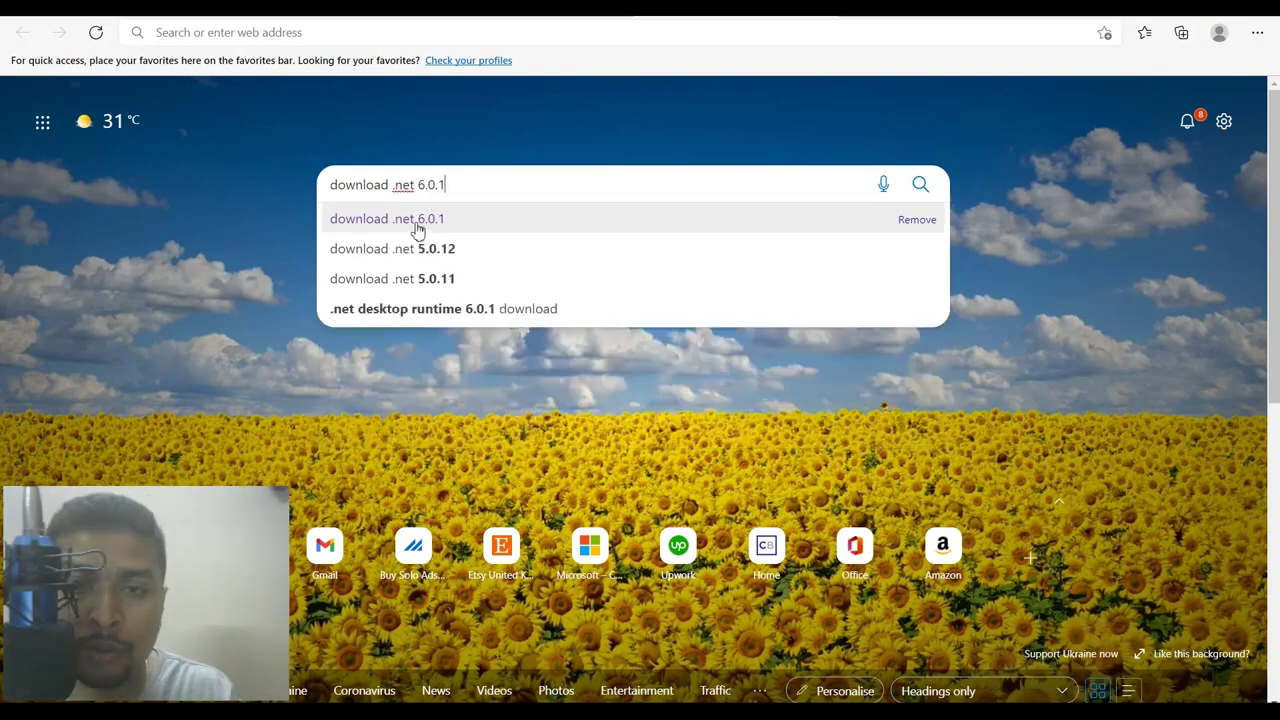
click(418, 220)
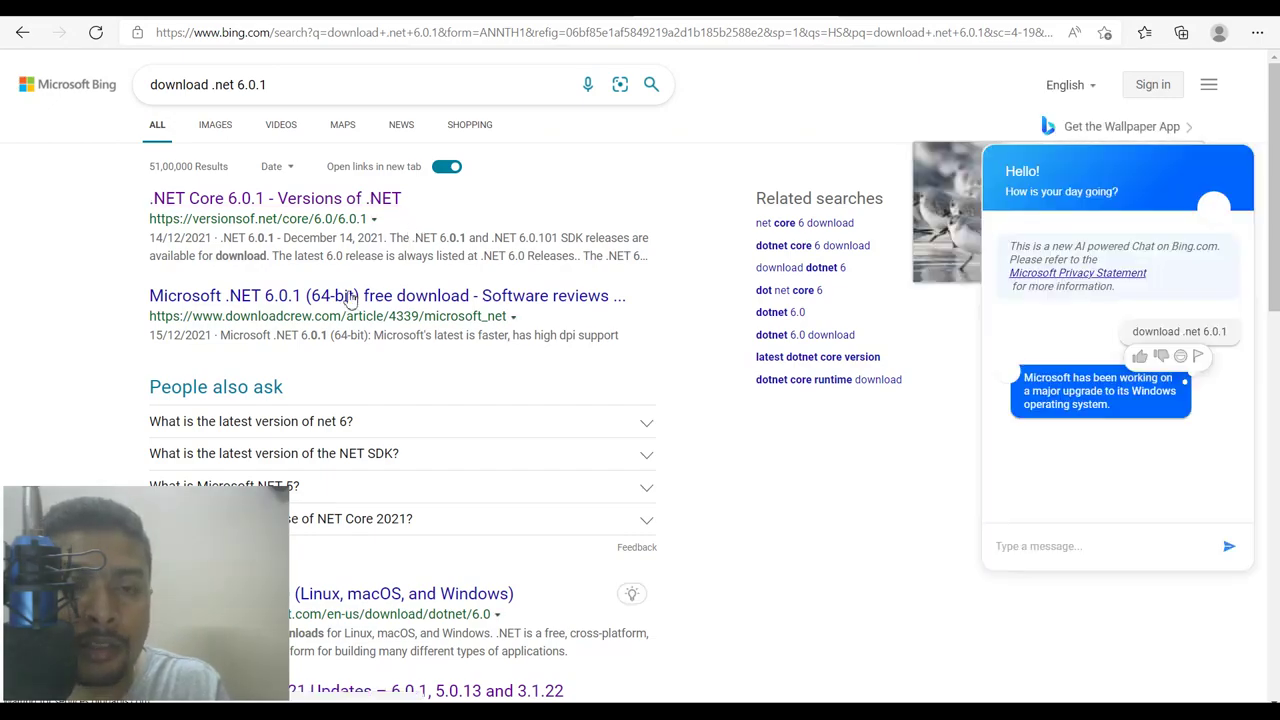
Look over the search results and open the ".NET Core 6.0.1 - Versions of .NET" page.
scroll(350, 305, down, 5)
scroll(350, 305, down, 5)
scroll(350, 305, up, 10)
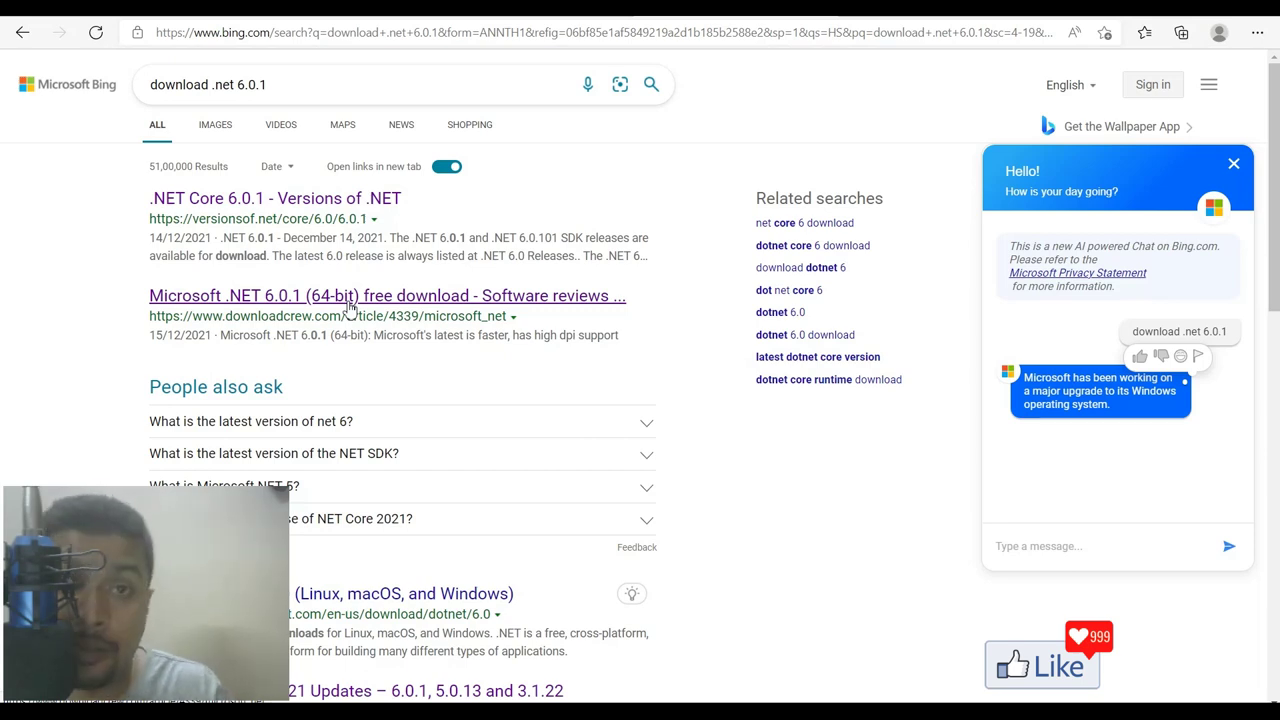
click(228, 200)
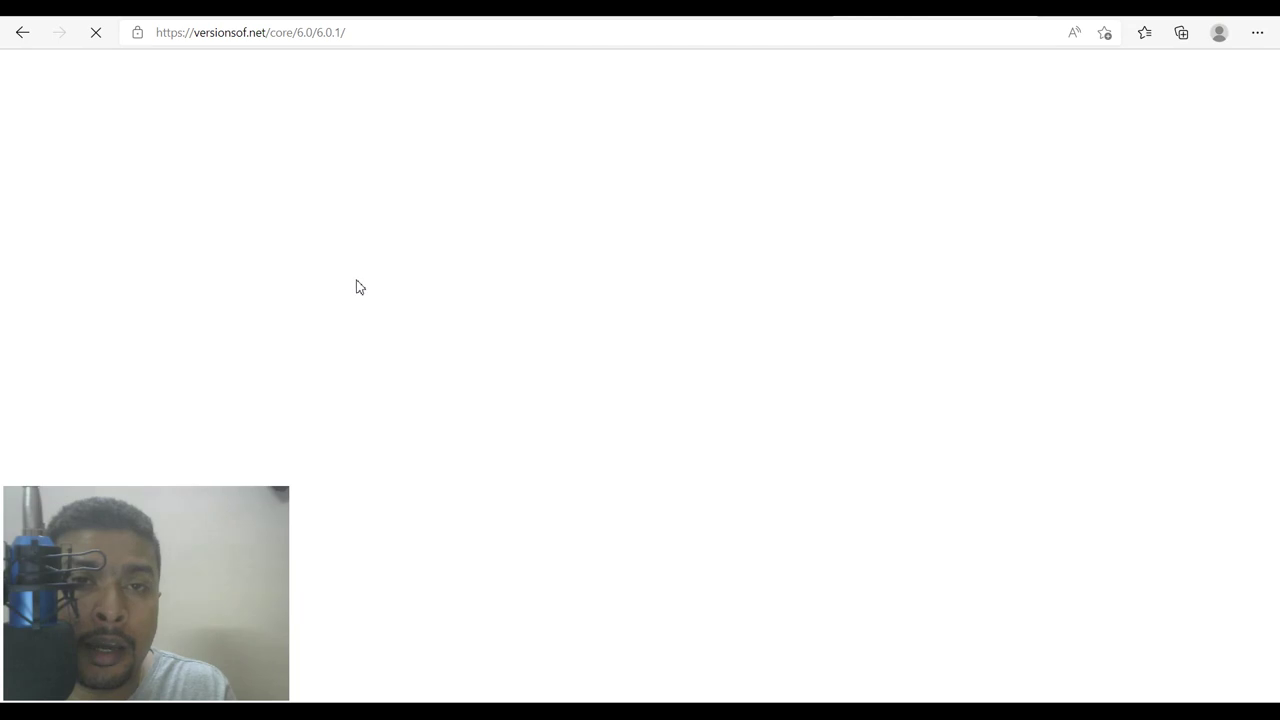
Download the x64 Windows Desktop Runtime for Windows from the .NET 6.0.1 downloads table.
scroll(357, 287, down, 5)
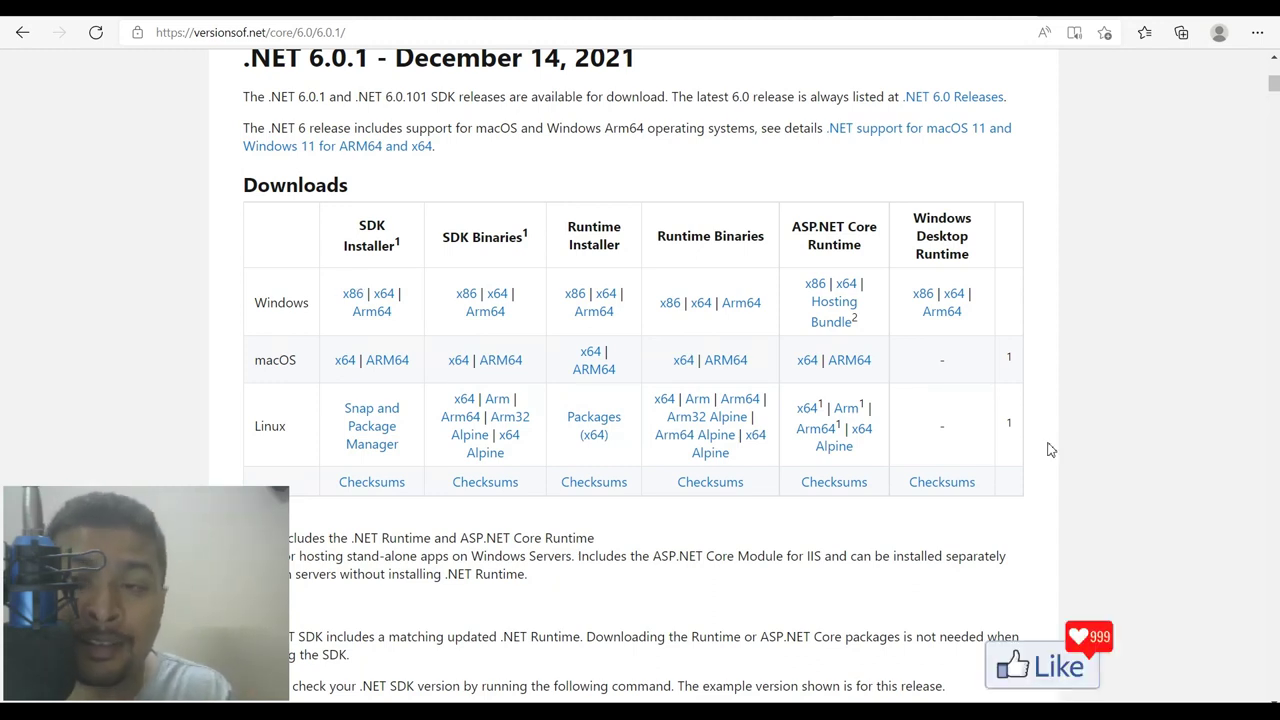
click(955, 294)
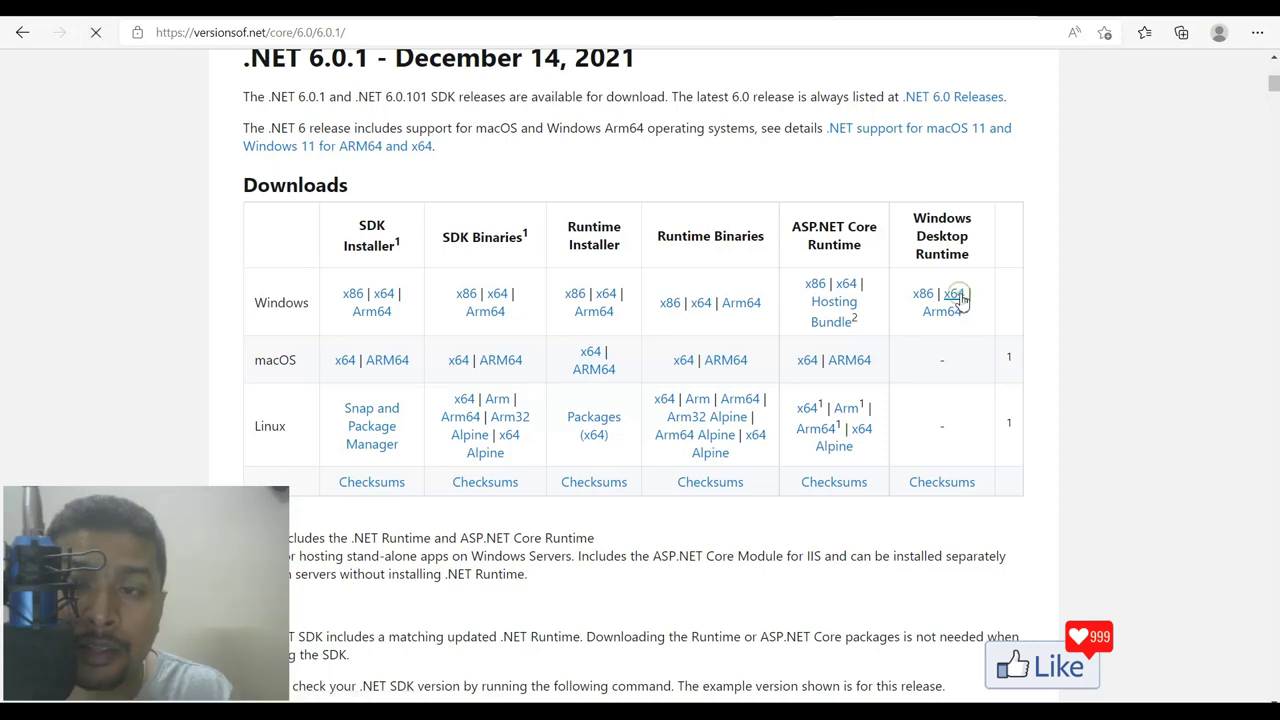
click(955, 294)
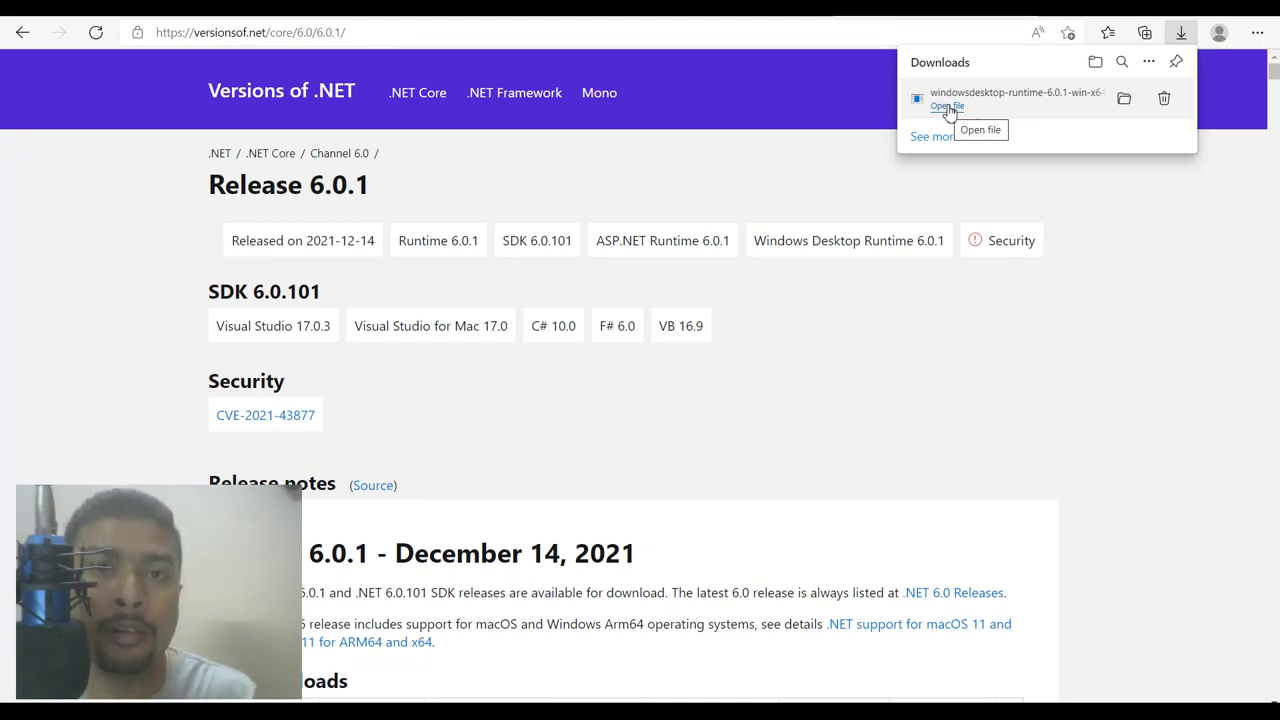
Run the downloaded windowsdesktop-runtime-6.0.1-win-x64.exe installer, then close the finished installer and the downloads list.
click(947, 106)
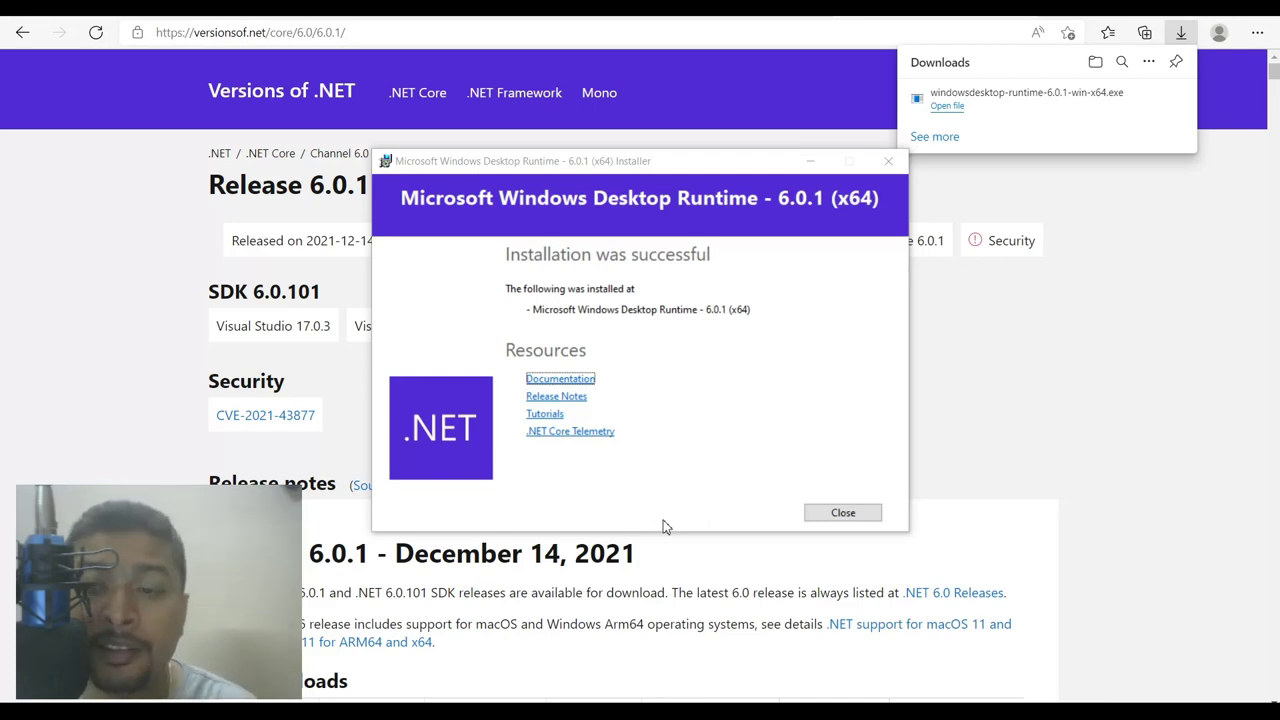
click(855, 519)
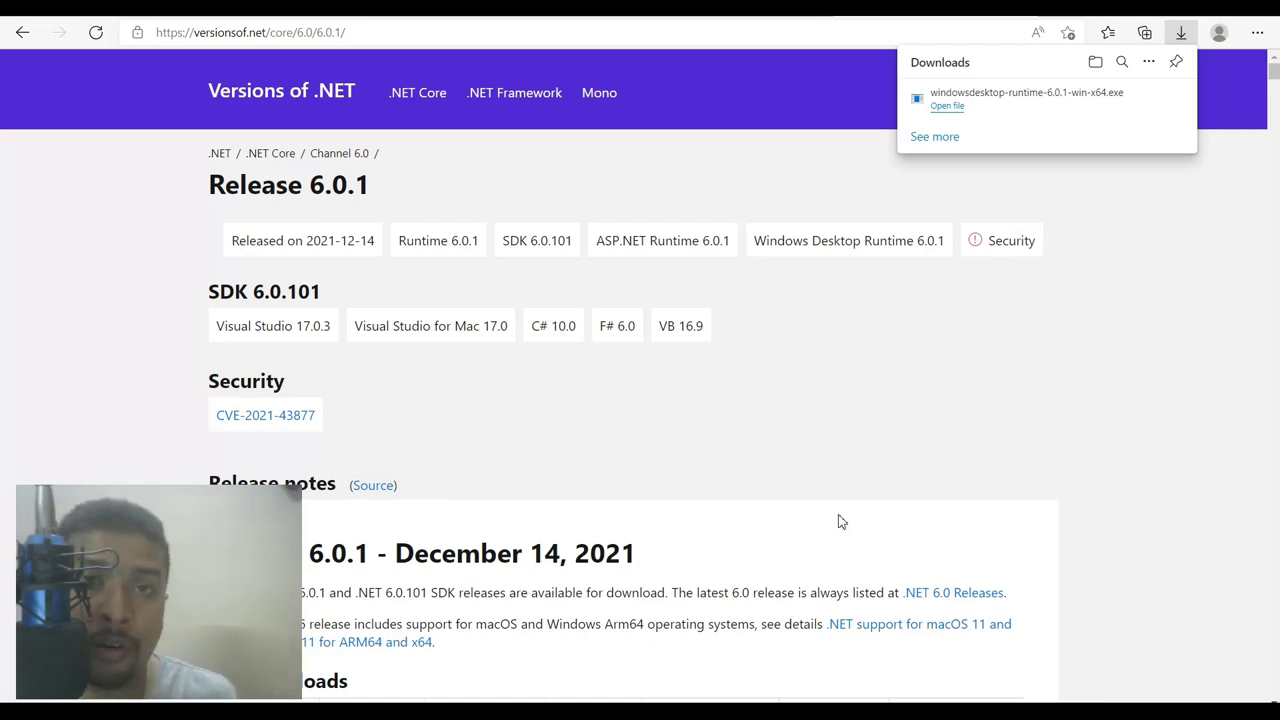
click(1138, 232)
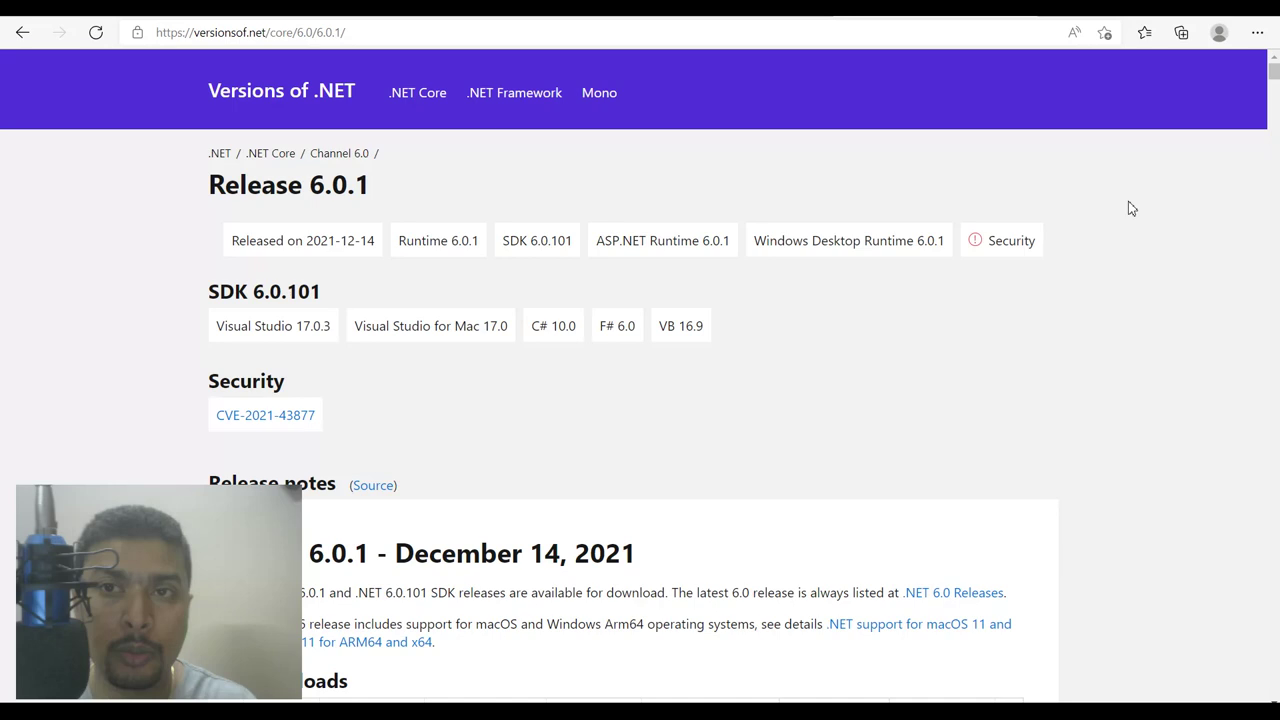